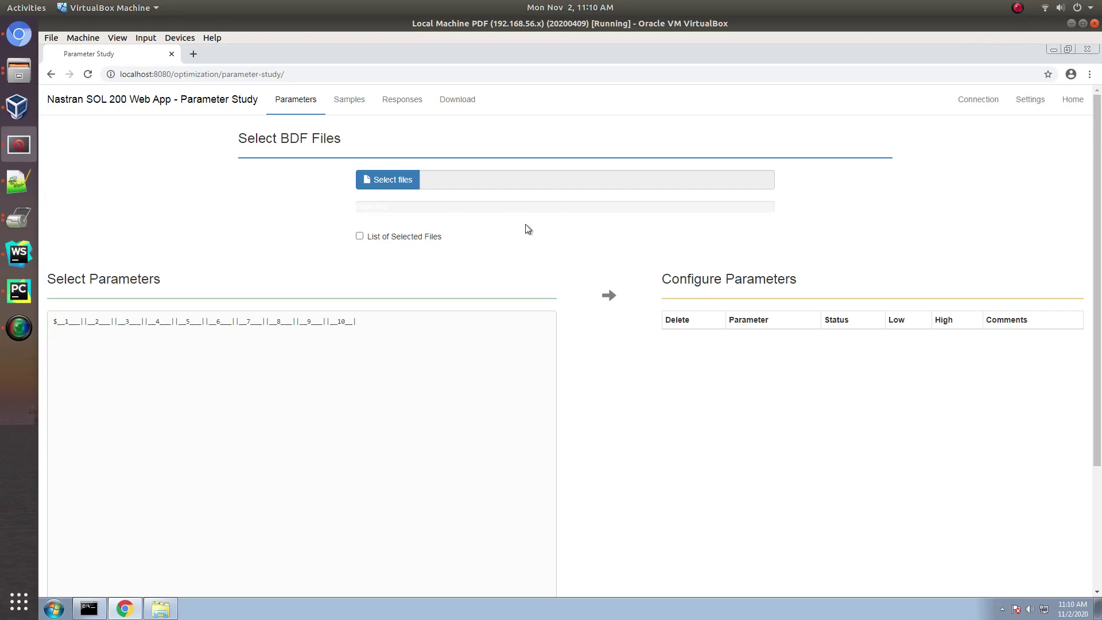
Load app.config and model.bdf so parameters x1 and x2 appear with bounds .01 to 5
left_click(411, 183)
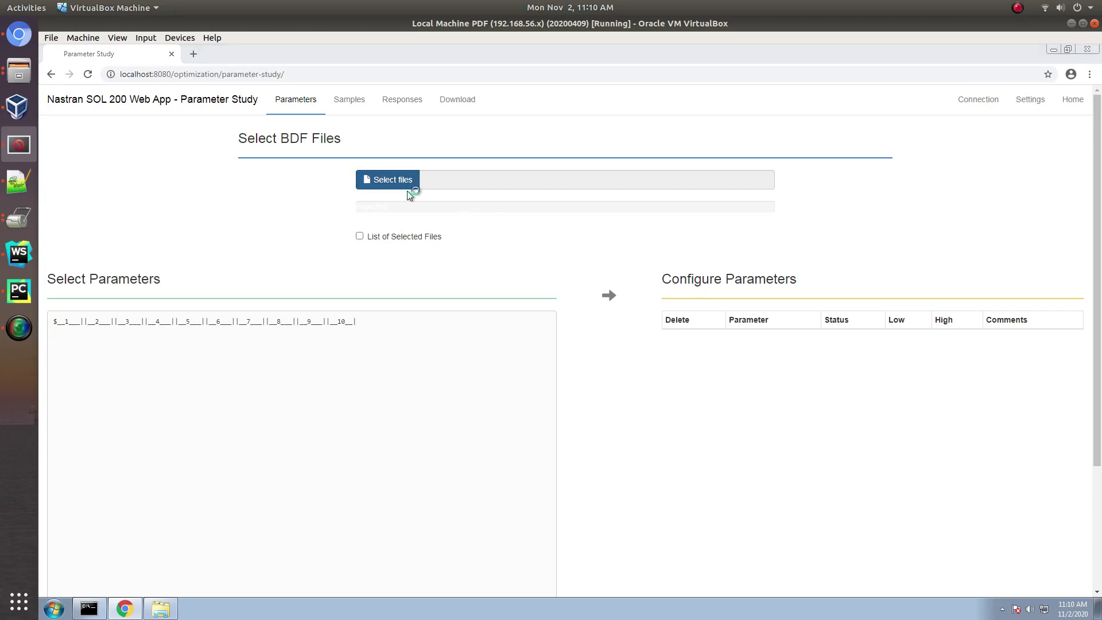
left_click_drag(270, 172, 205, 112)
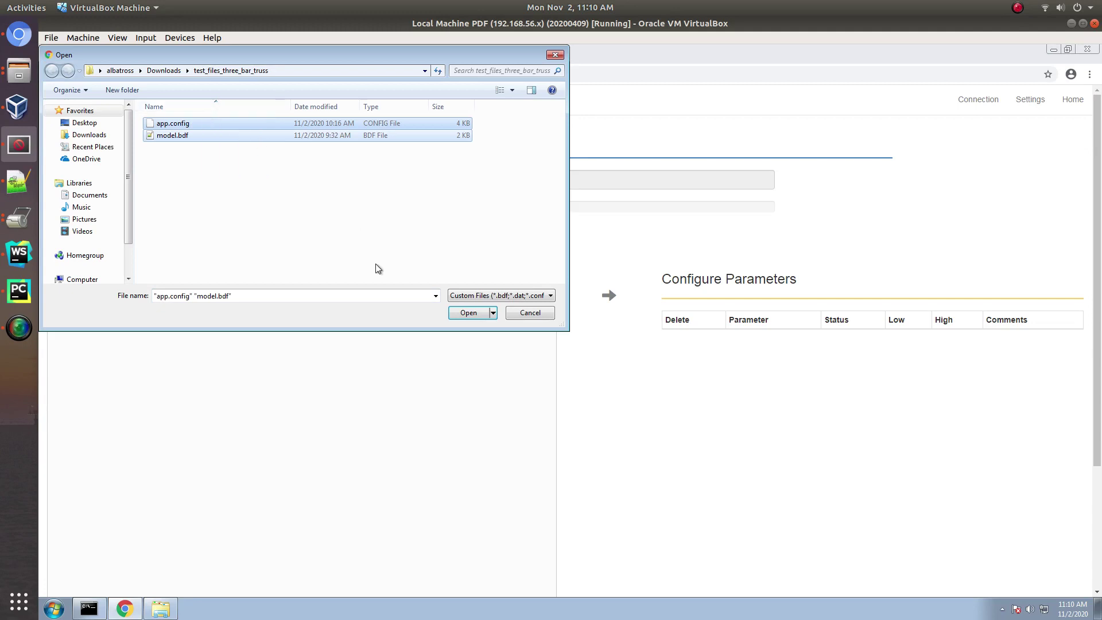
left_click(463, 309)
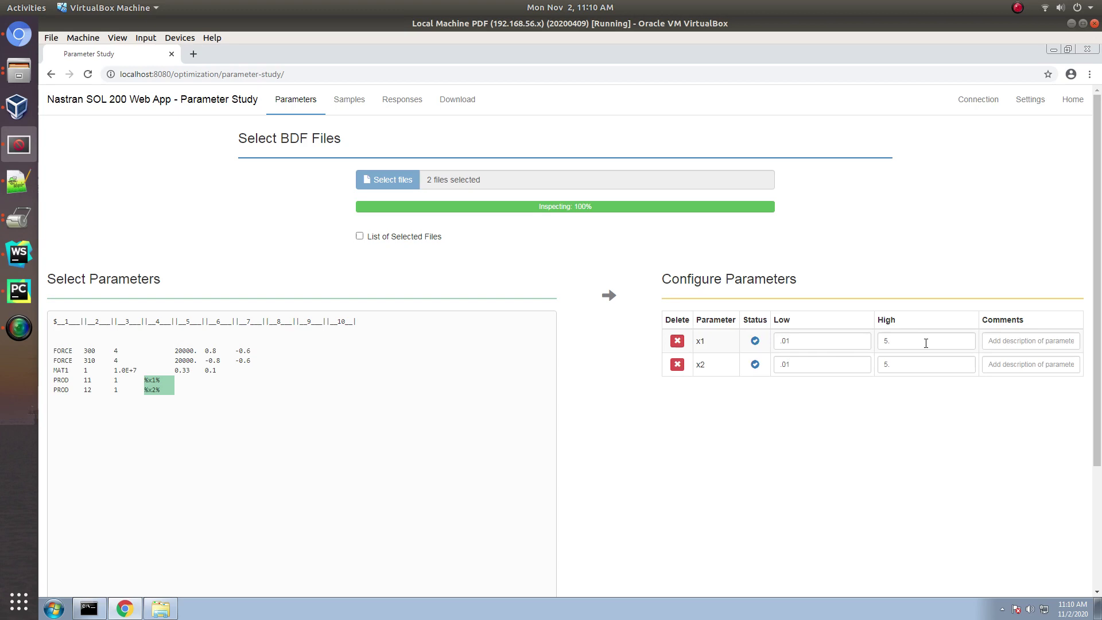
Review the monitored responses r1–r11 and their lower and upper bounds
left_click(414, 110)
scroll(814, 349, "down", 2)
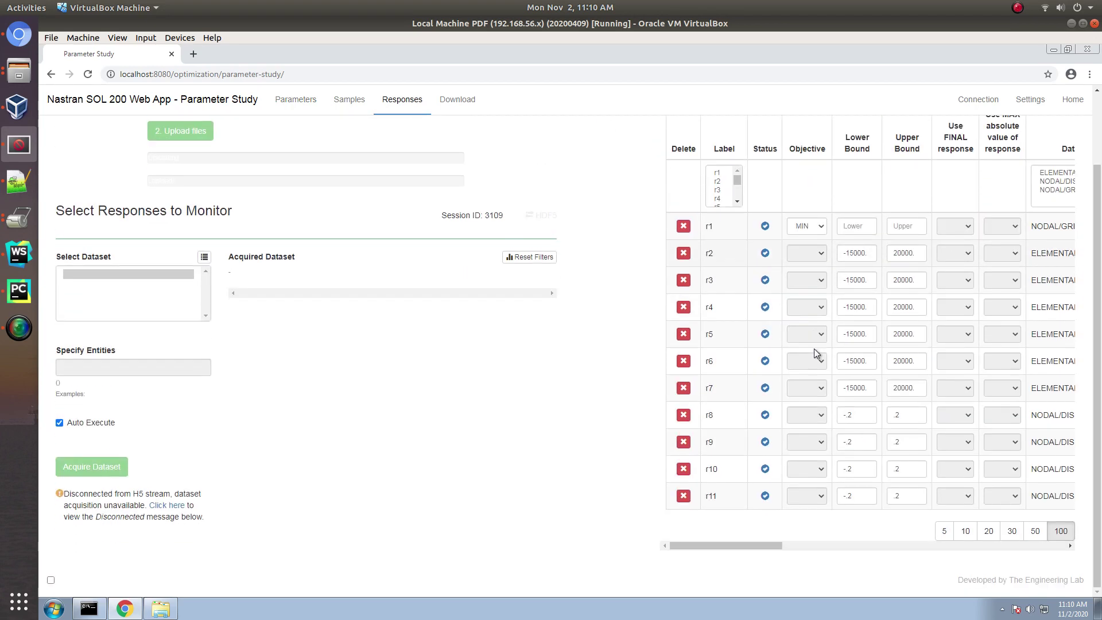
scroll(814, 349, "up", 2)
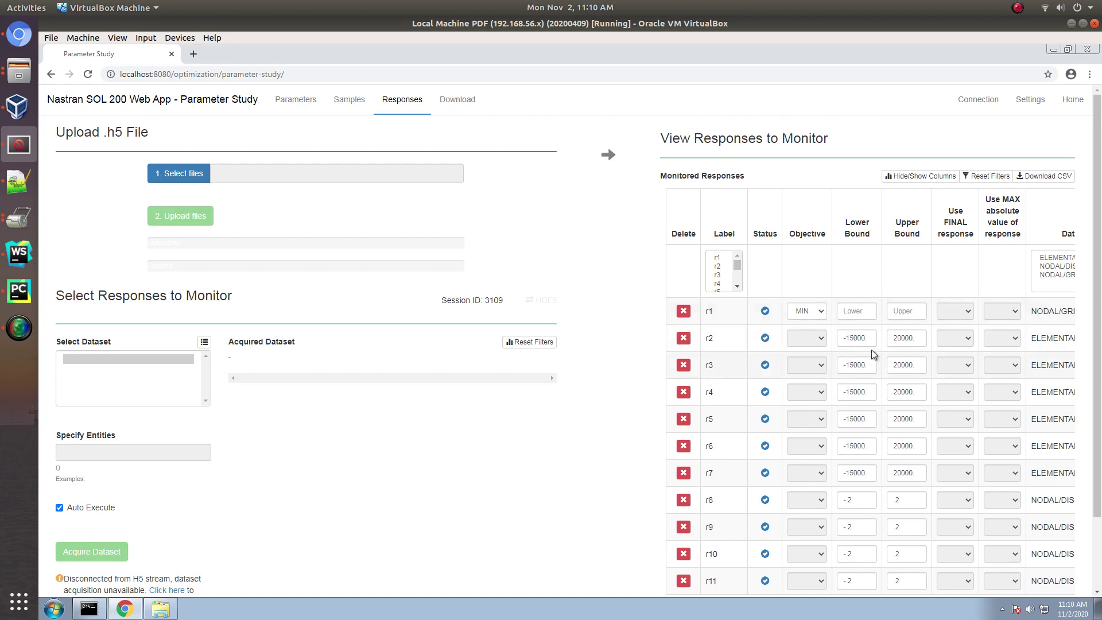
scroll(879, 371, "down", 2)
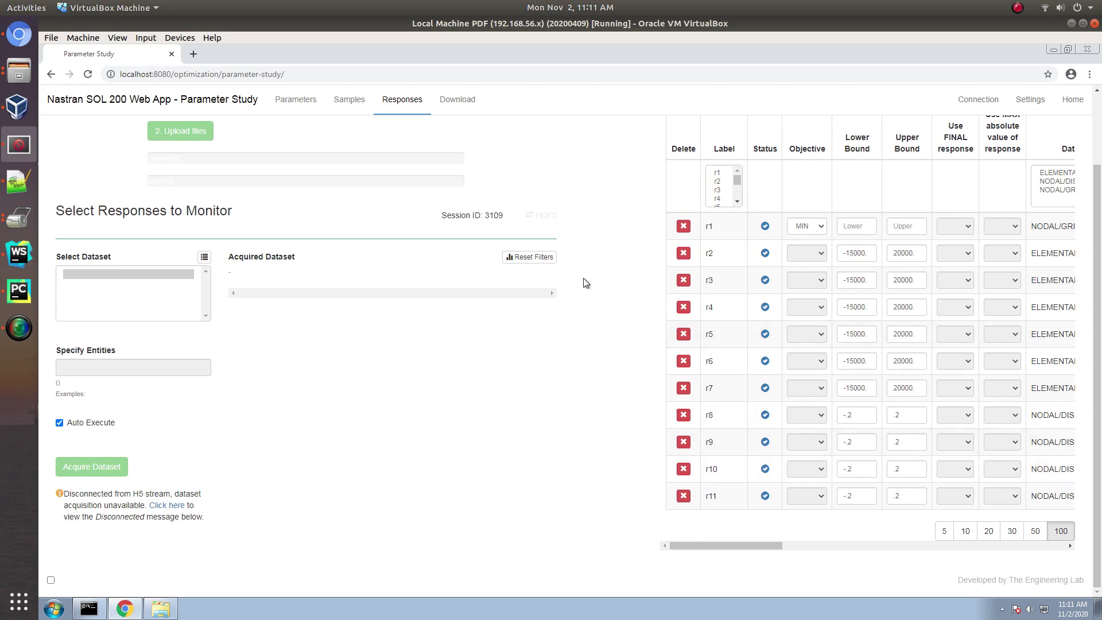
Choose a Latin Hypercube design with 10 samples and show all ten rows on one page
left_click(350, 109)
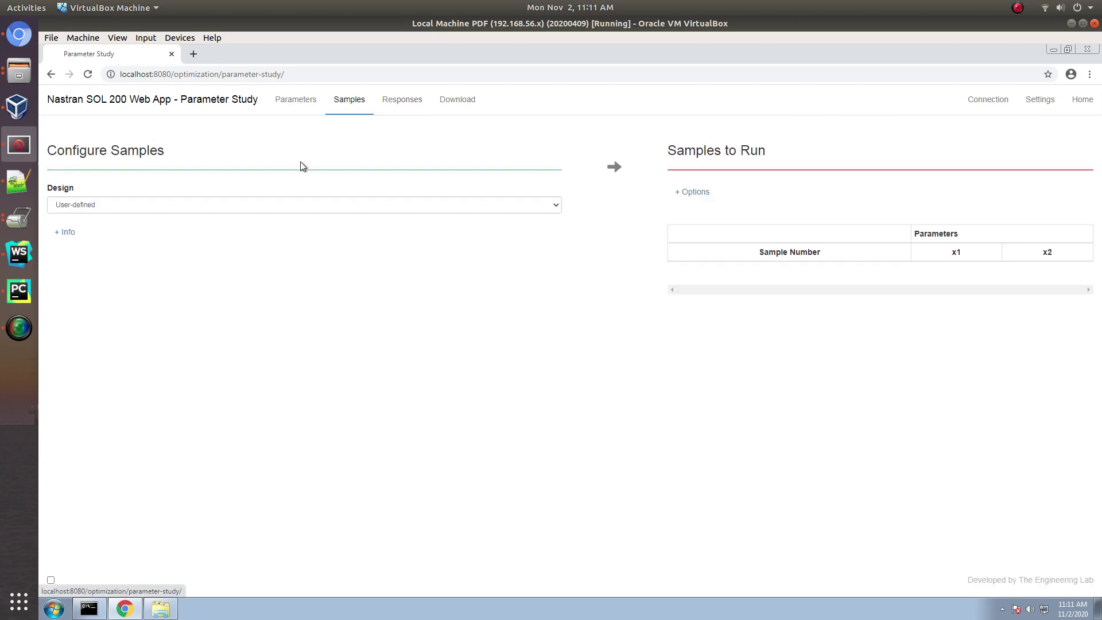
left_click(290, 205)
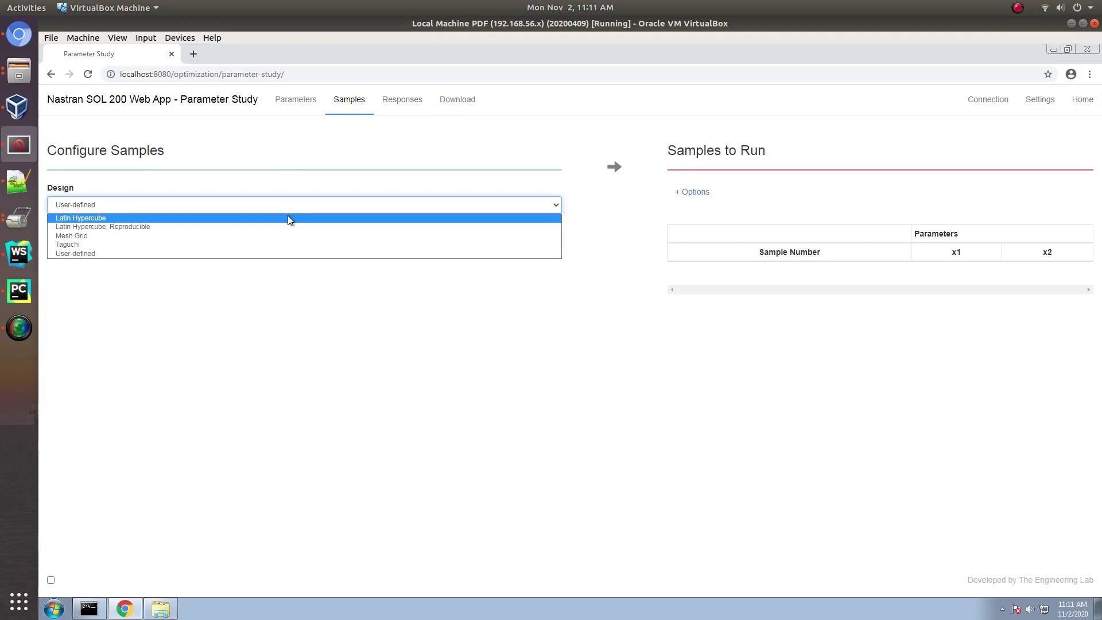
left_click(289, 219)
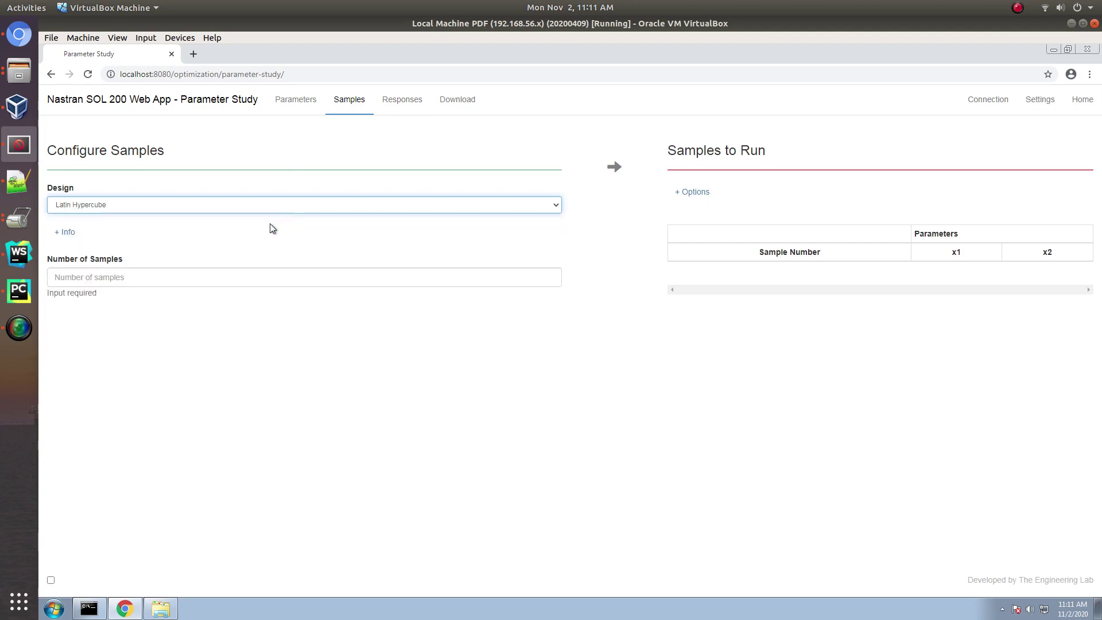
left_click(164, 276)
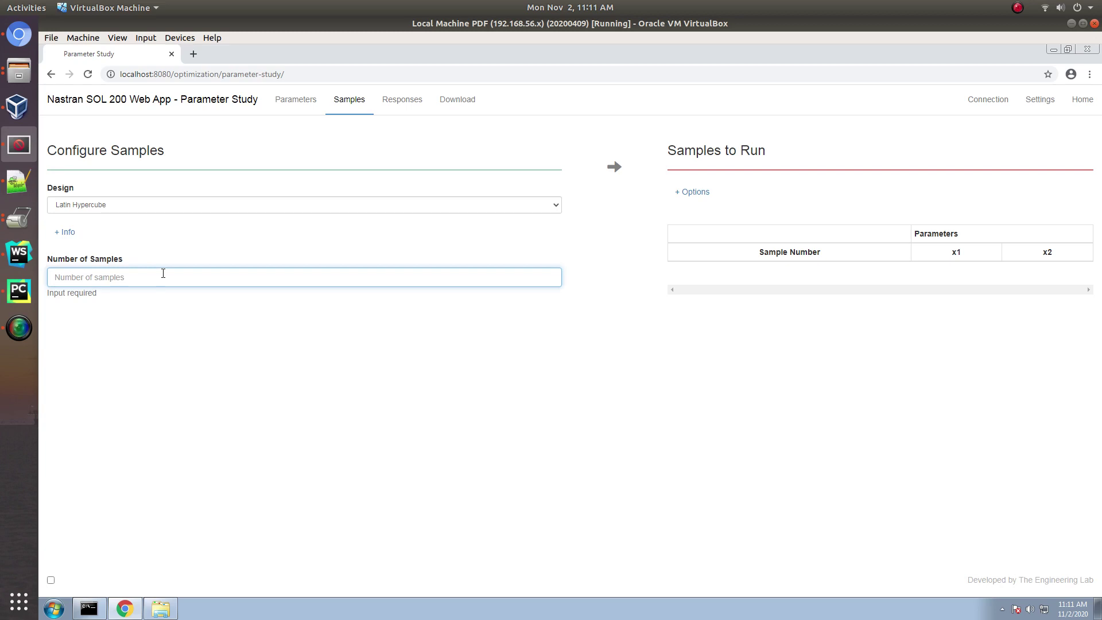
type("10")
key("Tab")
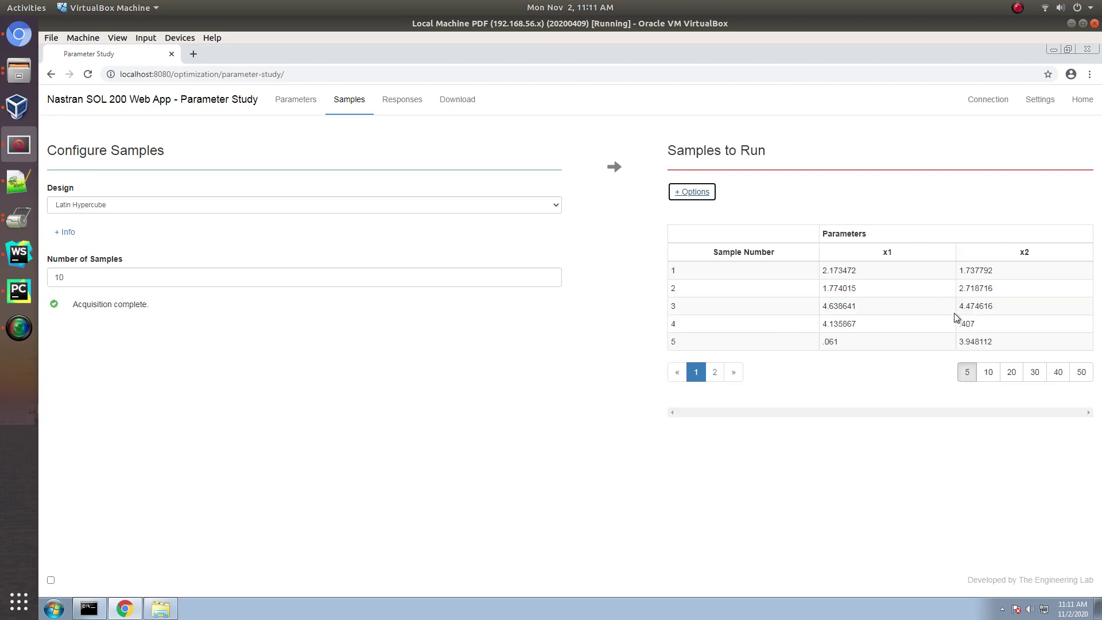
left_click(1012, 372)
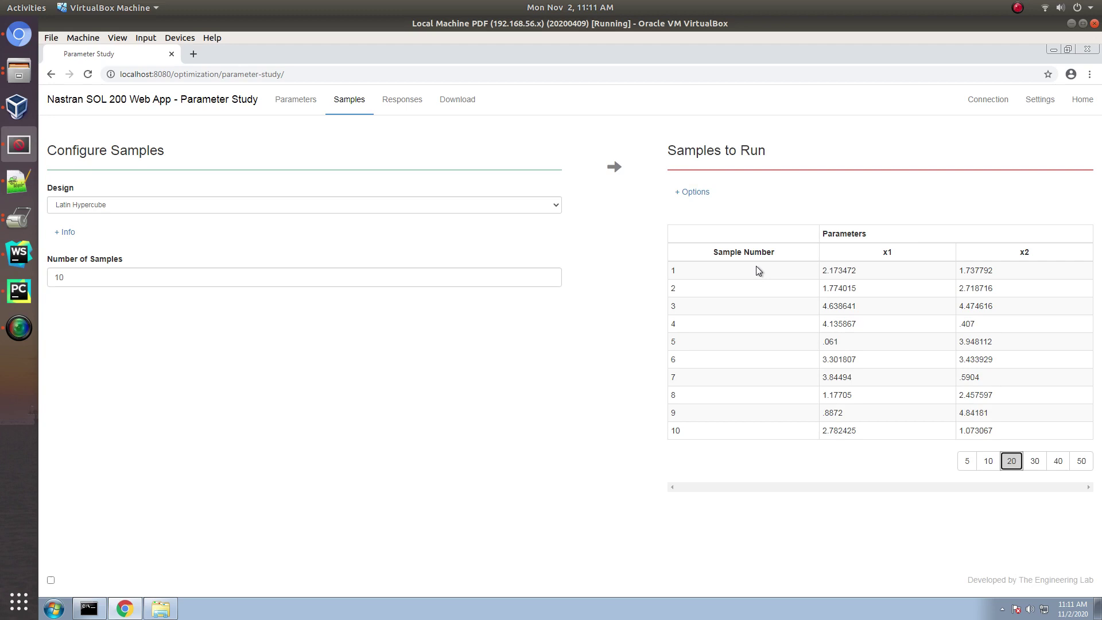
Set the procedure to Machine Learning with n_iter 20, optimize_restarts 1000 and nsamples 1000
left_click(1034, 103)
left_click(381, 205)
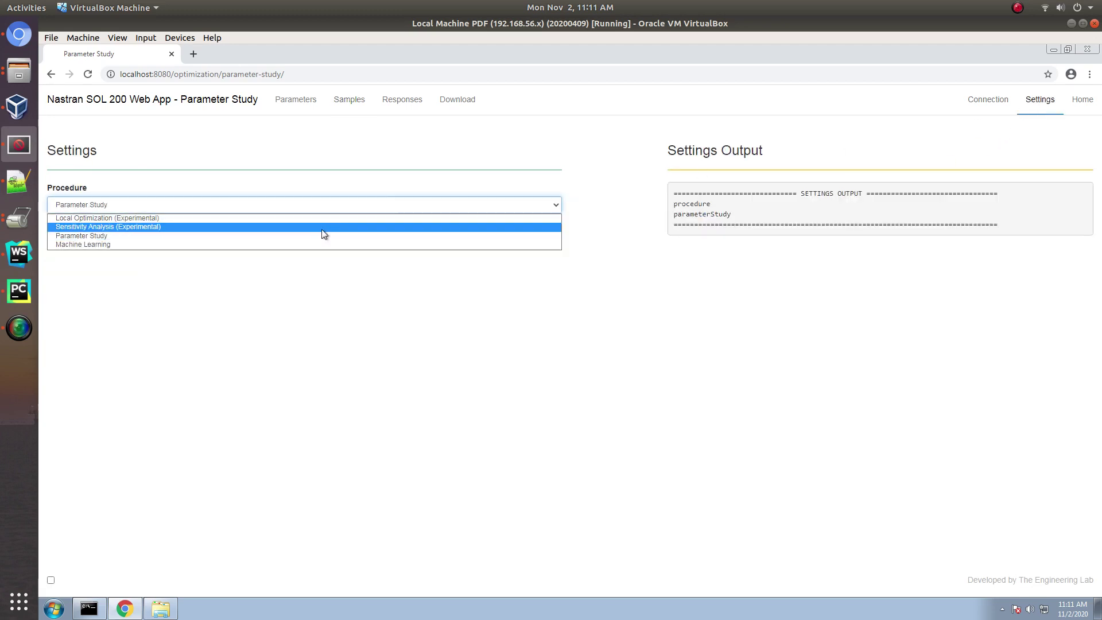
left_click(310, 245)
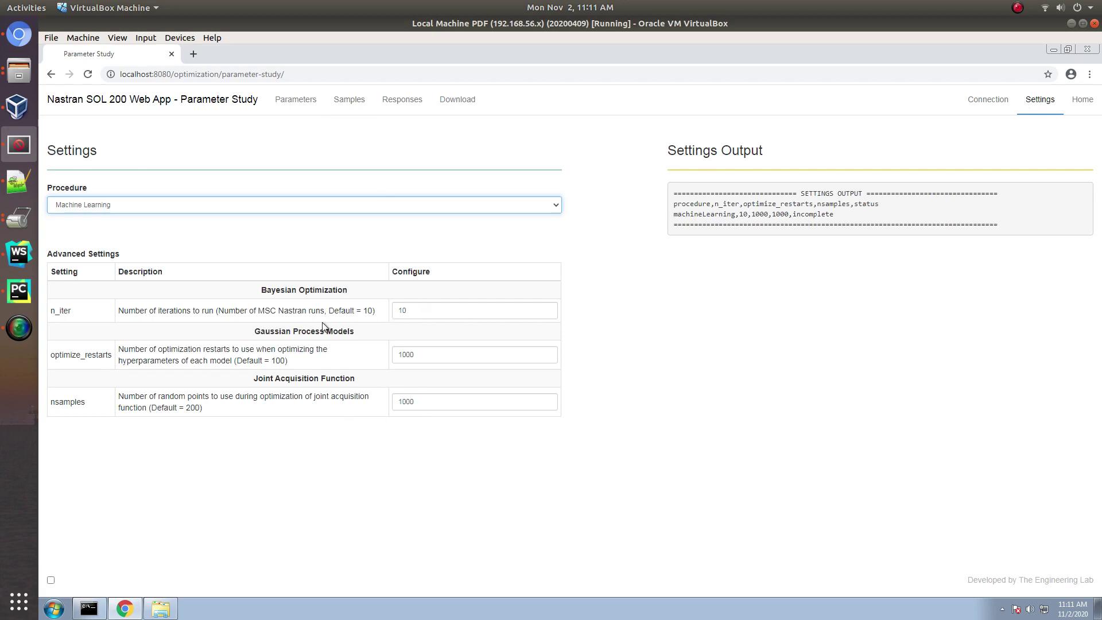
left_click_drag(456, 310, 347, 314)
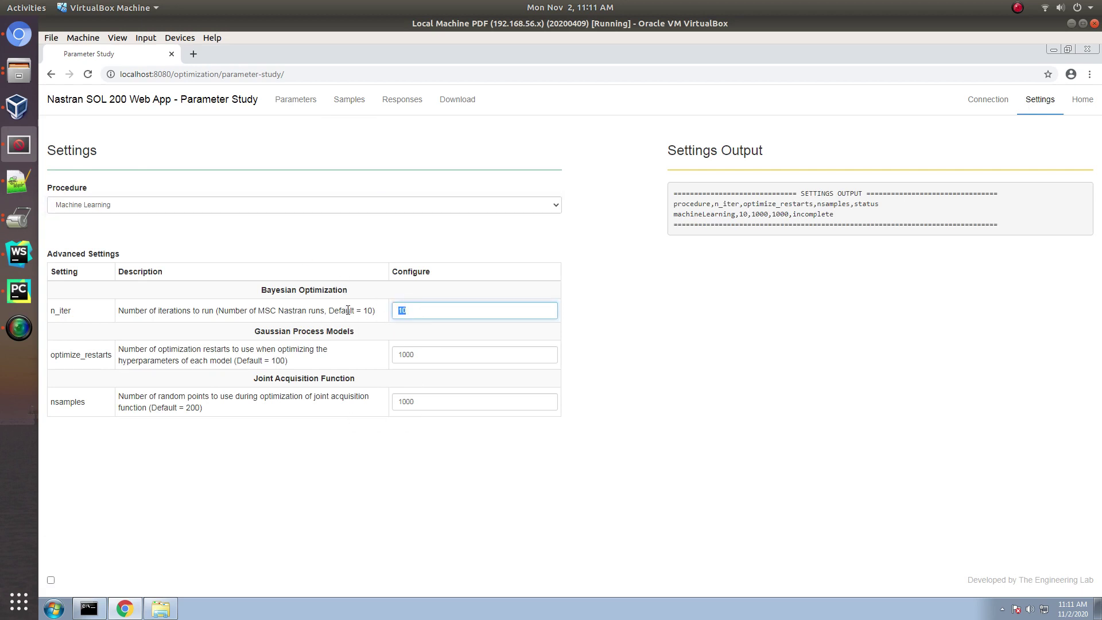
type("3")
key("BackSpace")
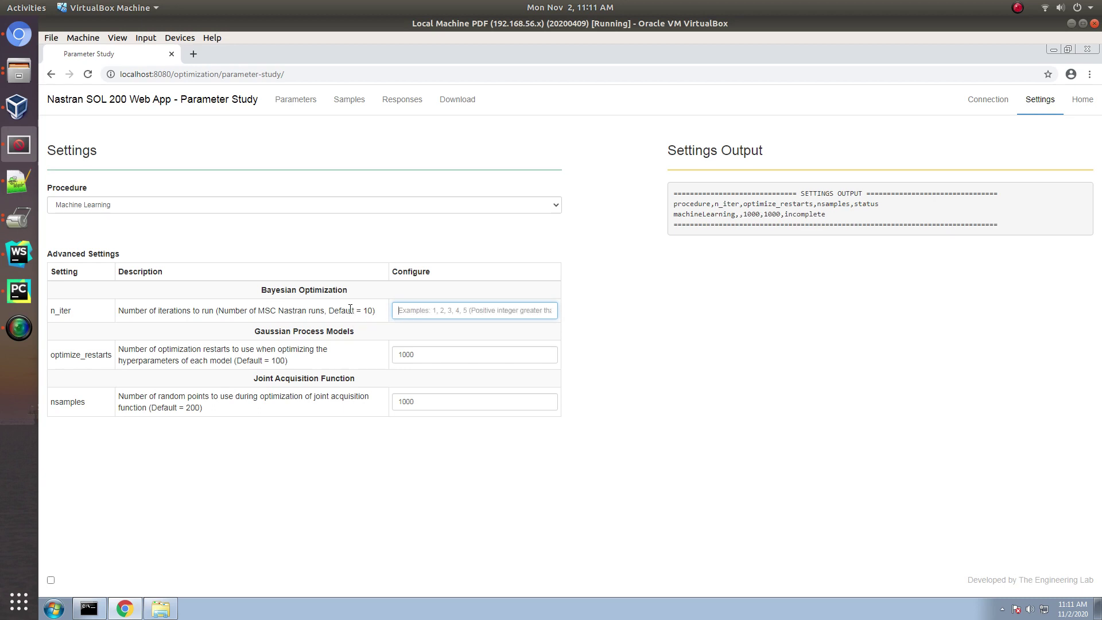
type("20")
key("Tab")
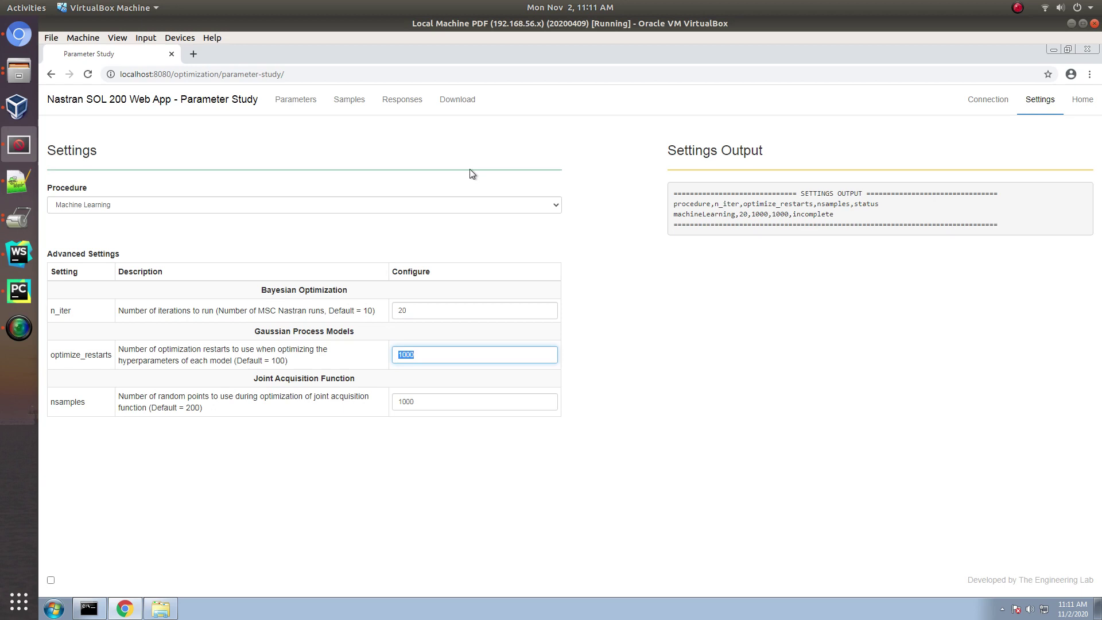
Download the BDF files as a zip and bring up the Downloads folder
left_click(465, 105)
left_click(579, 180)
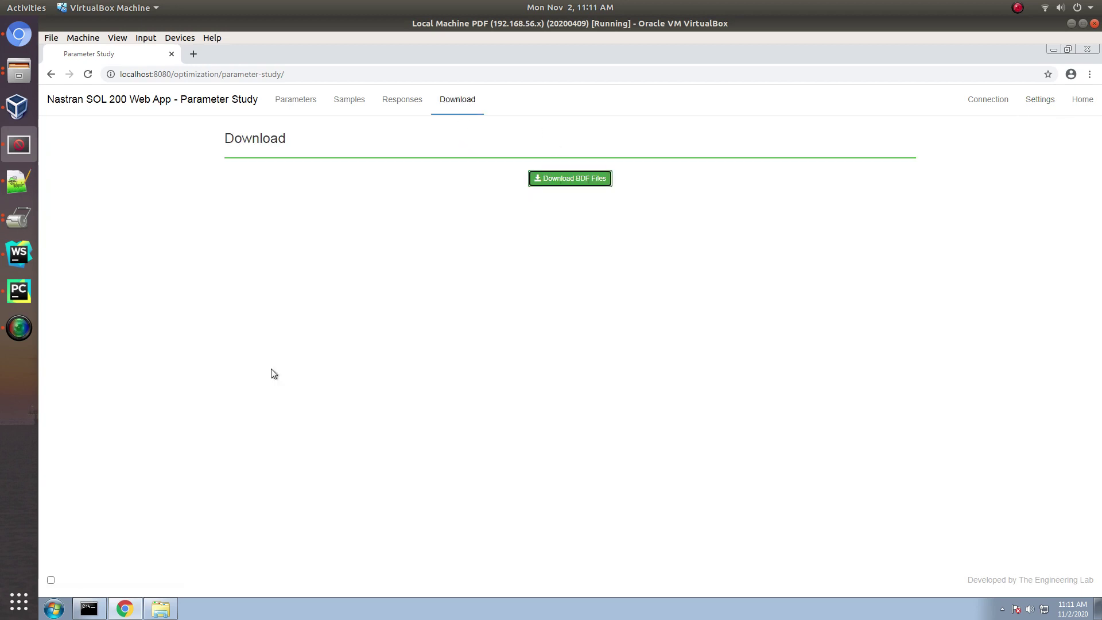
left_click(162, 609)
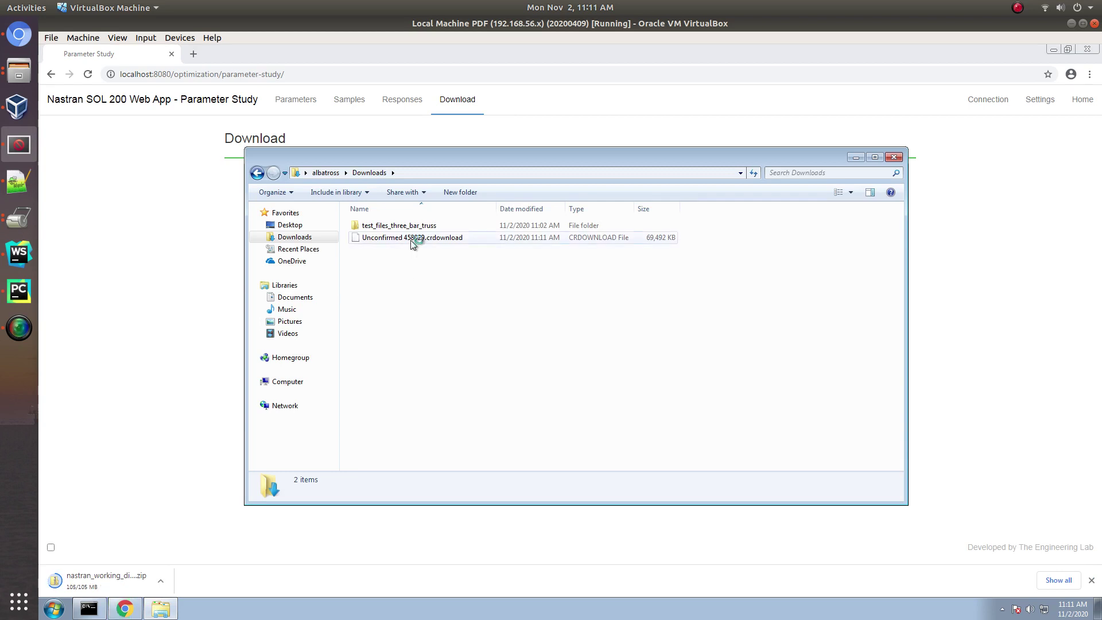
Extract nastran_working_directory.zip and launch Start MSC Nastran, allowing it through the warning
left_click(412, 241)
right_click(413, 244)
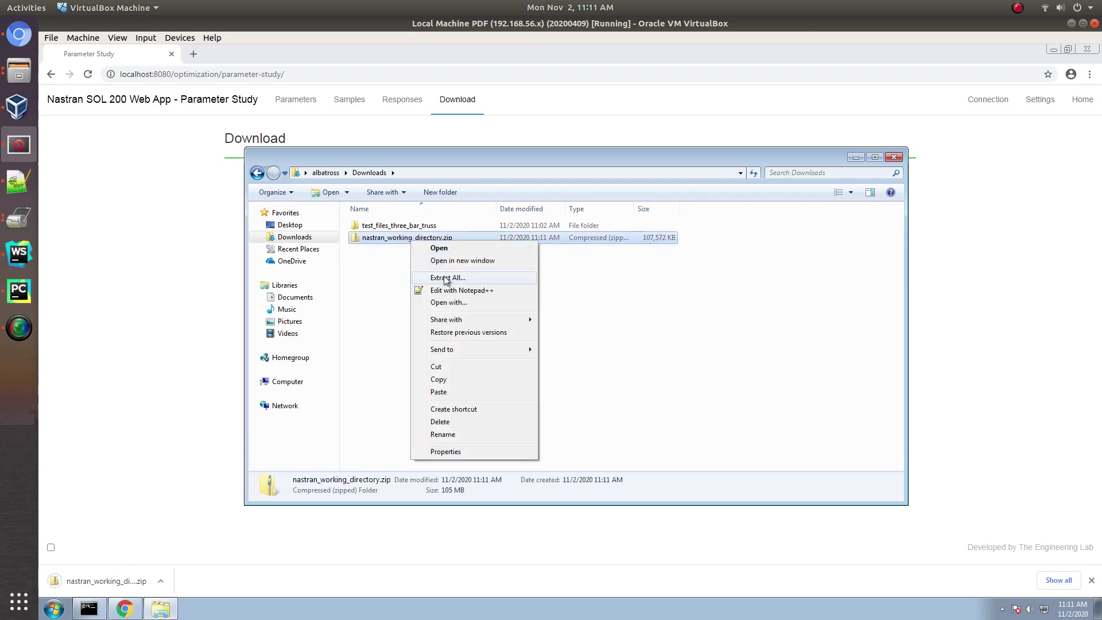
left_click(446, 281)
left_click(669, 436)
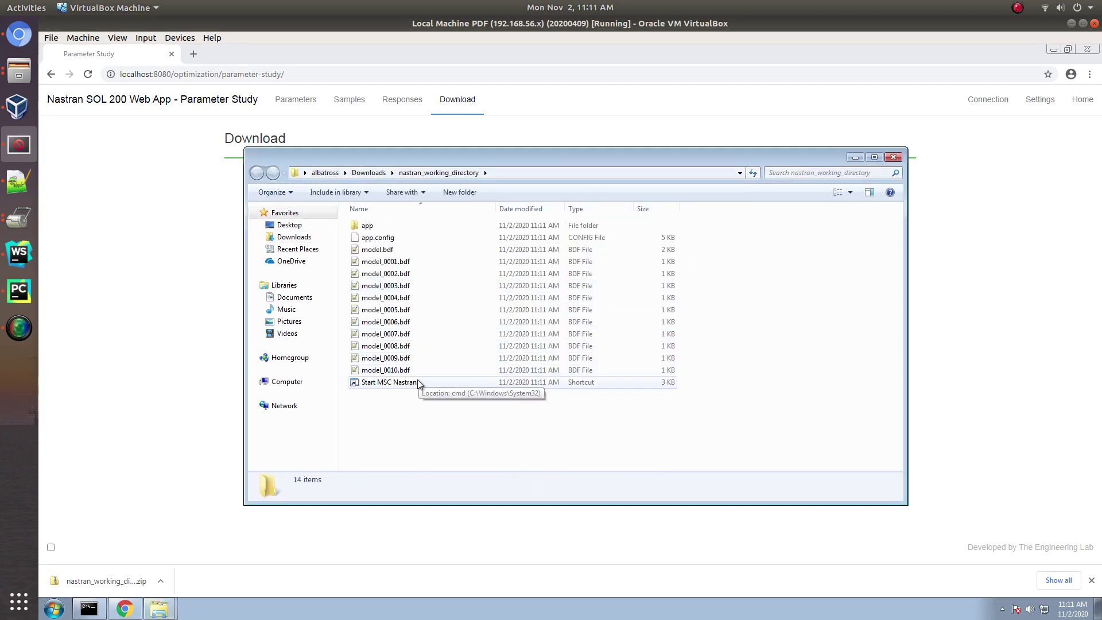
double_click(418, 380)
left_click(602, 337)
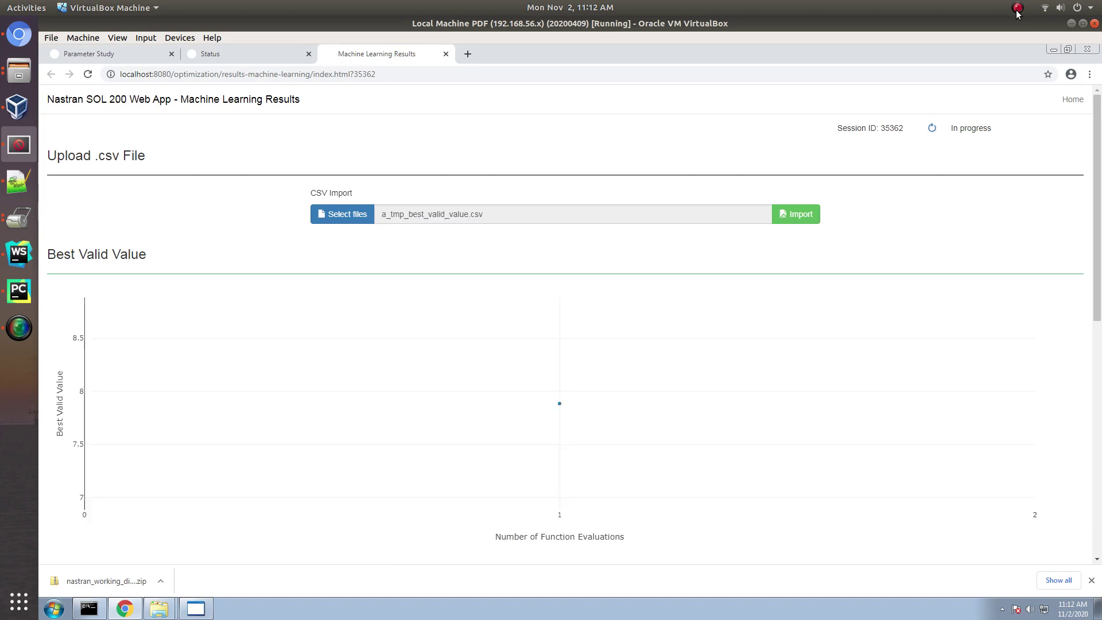
Check the job status, then list all 10 Latin Hypercube x1/x2 samples on one page
left_click(269, 53)
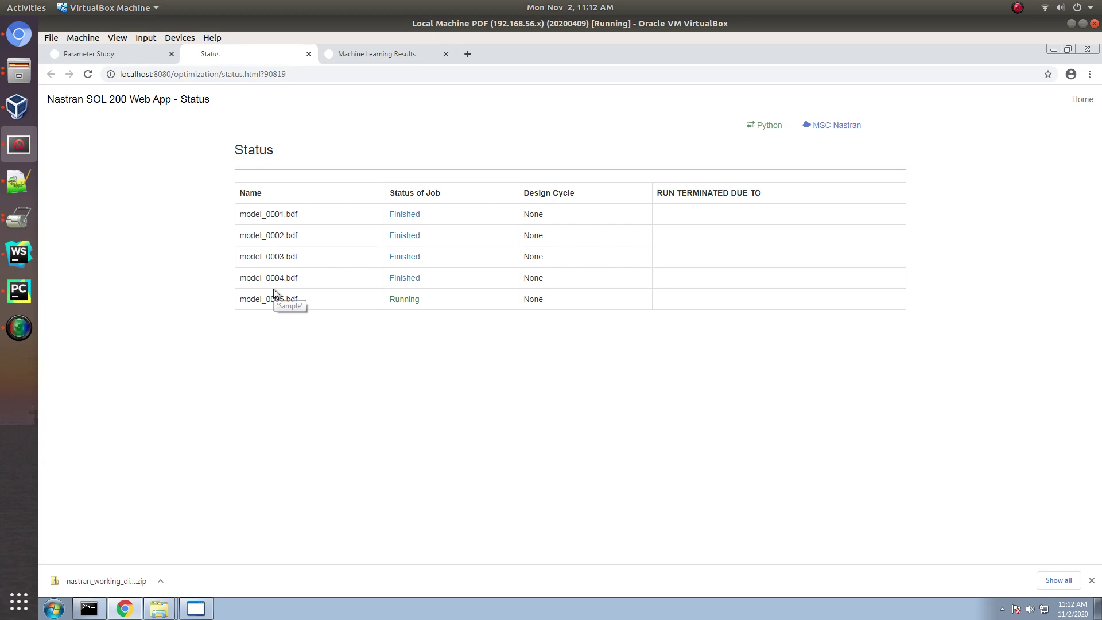
left_click(144, 49)
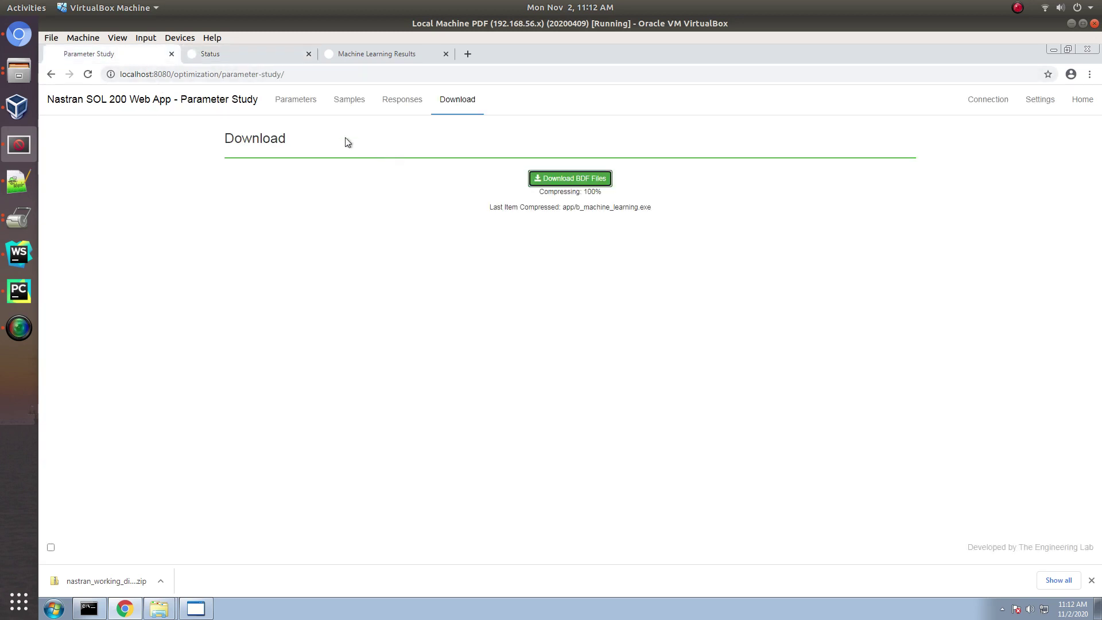
left_click(339, 101)
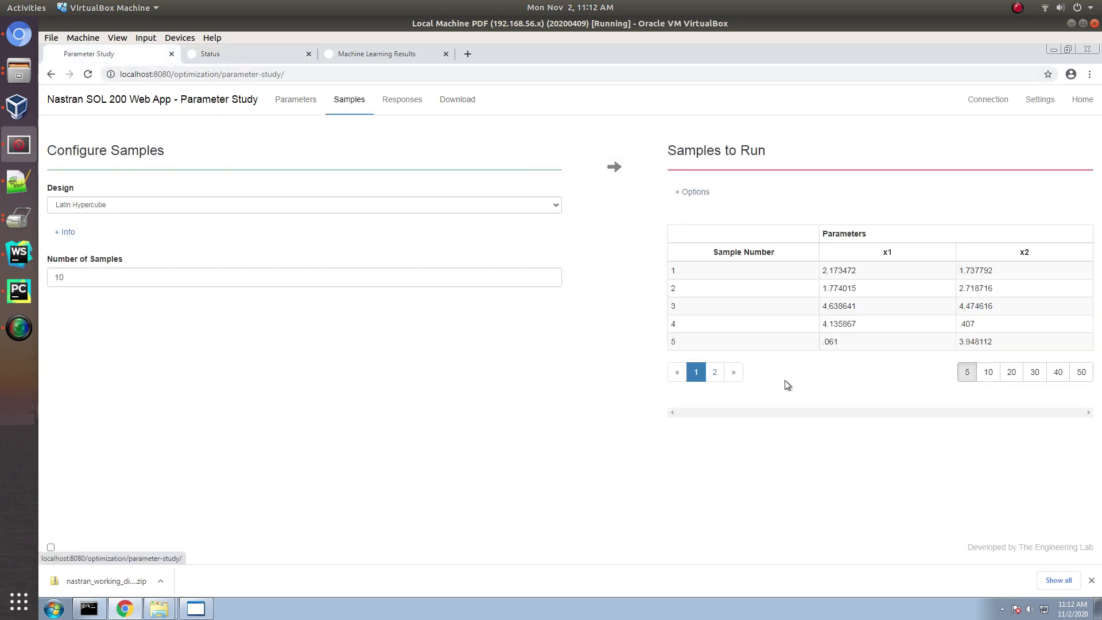
left_click(1014, 372)
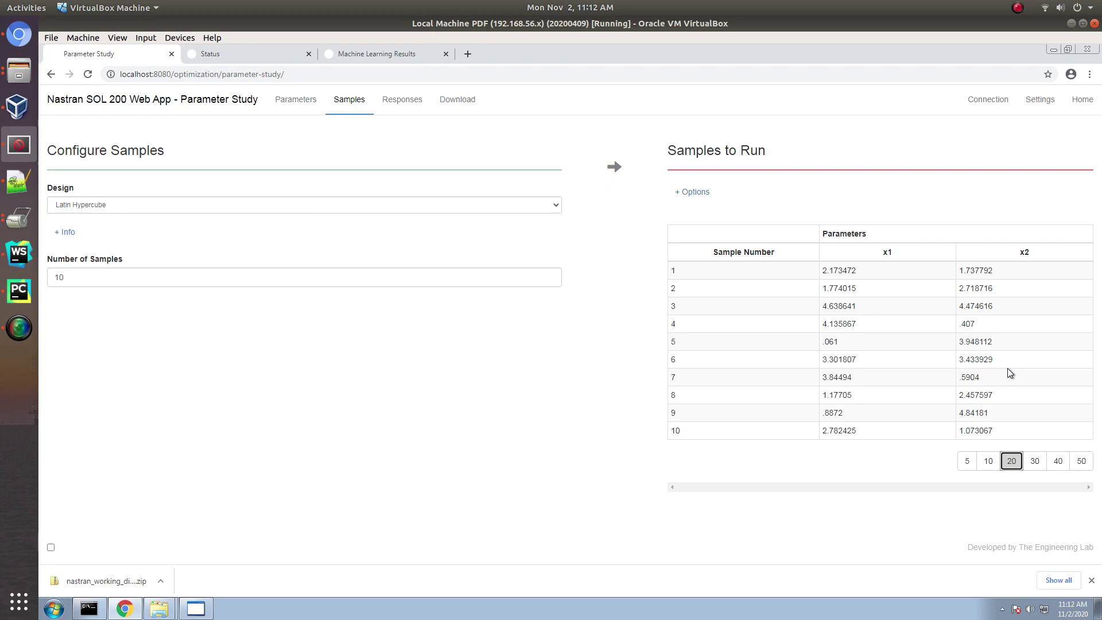
Watch the Best Valid Value chart reach 14 evaluations, dropping from about 7.9 to 3
left_click(409, 62)
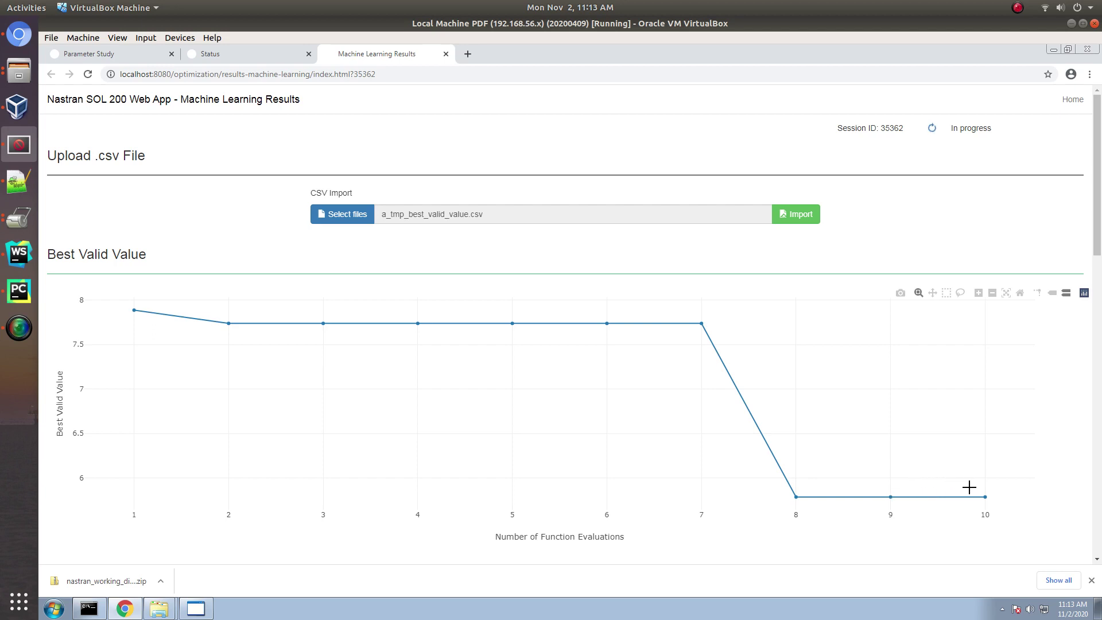
mouse_move(981, 494)
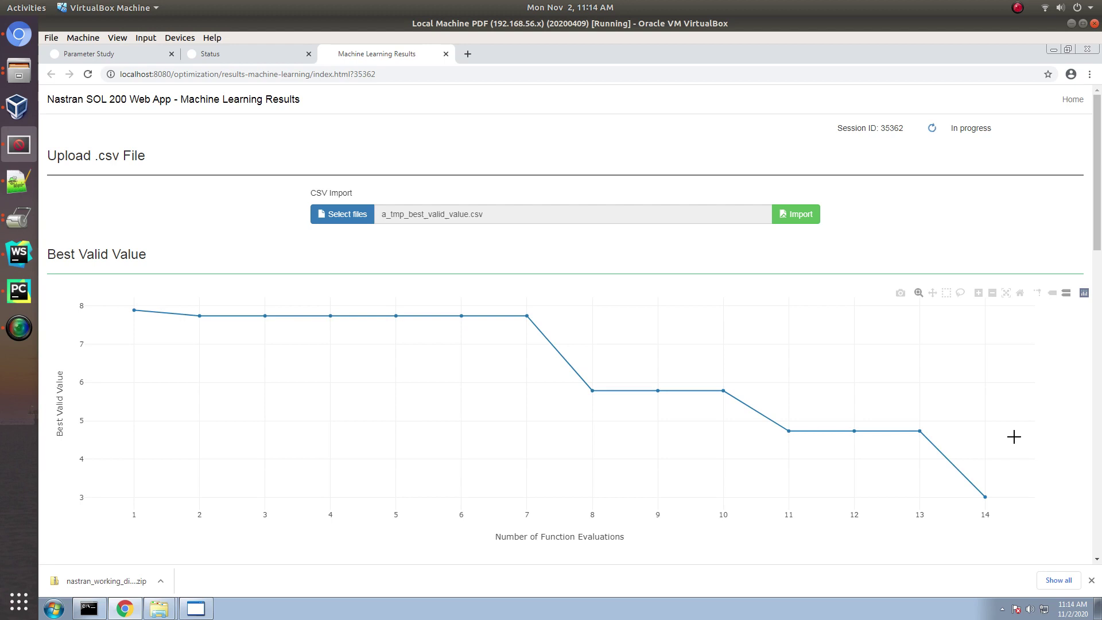
Read chart point values as the run grows to 18 evaluations near 2.71
mouse_move(985, 492)
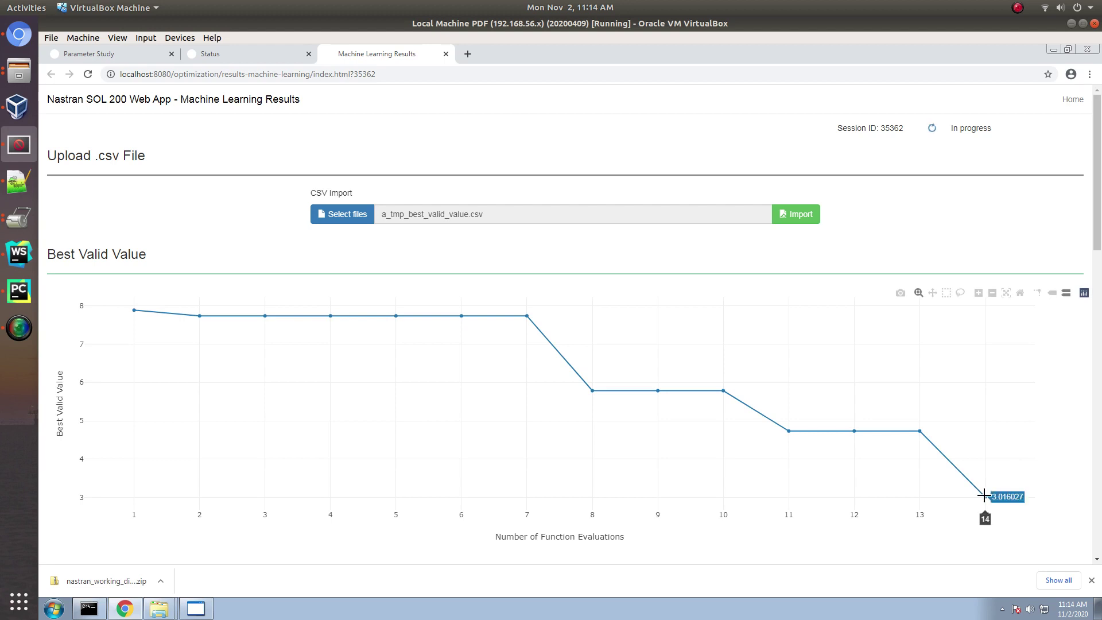
mouse_move(921, 489)
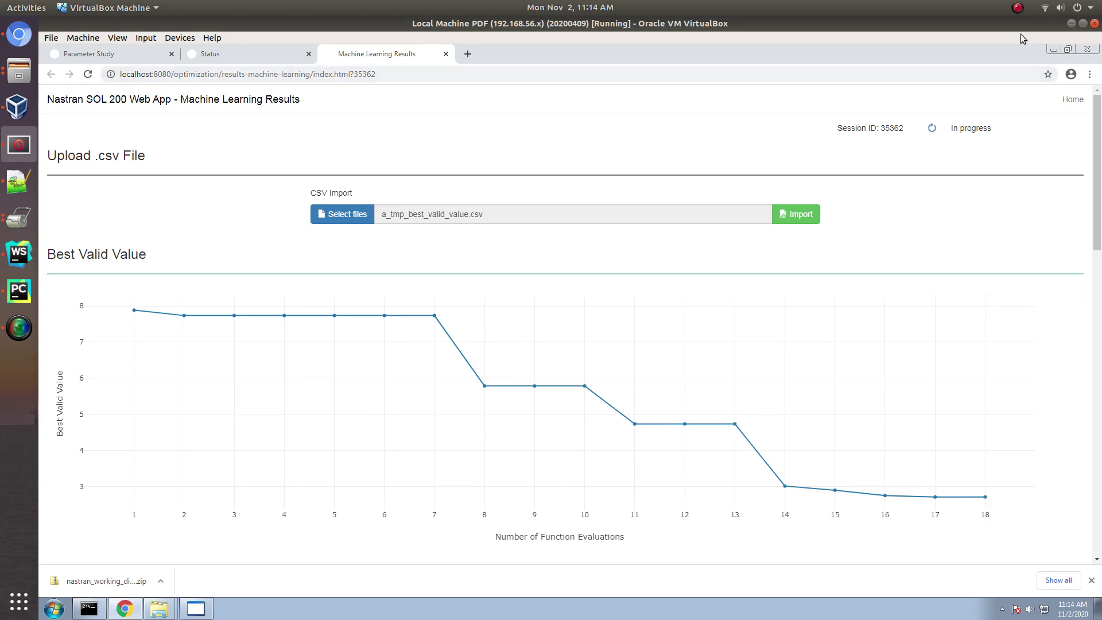
Wait for the run to complete successfully near 2.71, then return to the Parameter Study samples
left_click(1018, 8)
left_click(1018, 41)
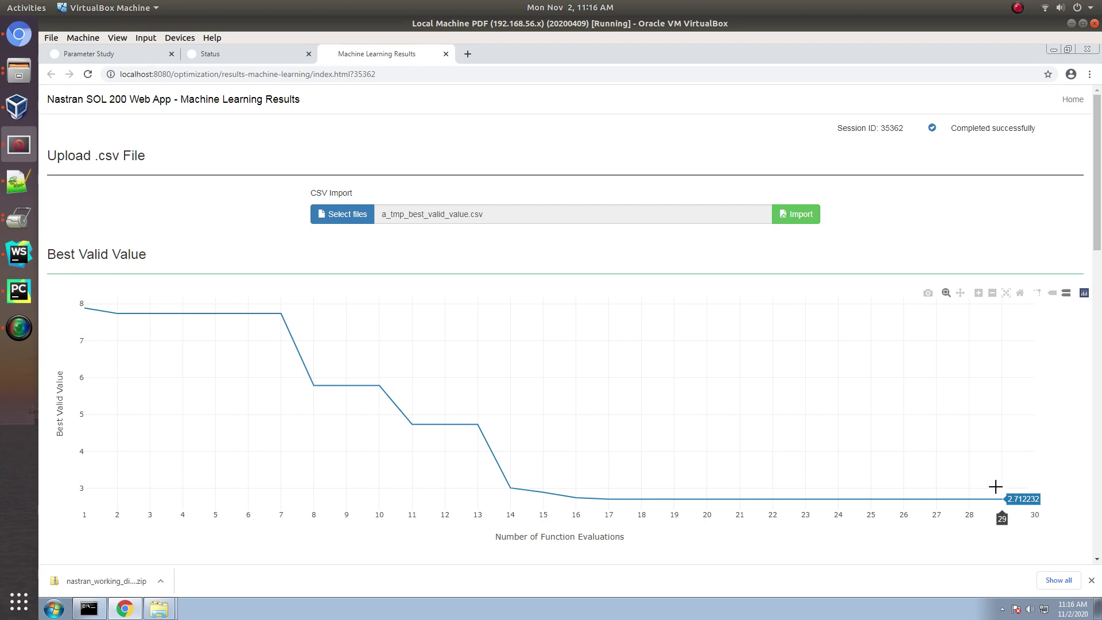
left_click(130, 54)
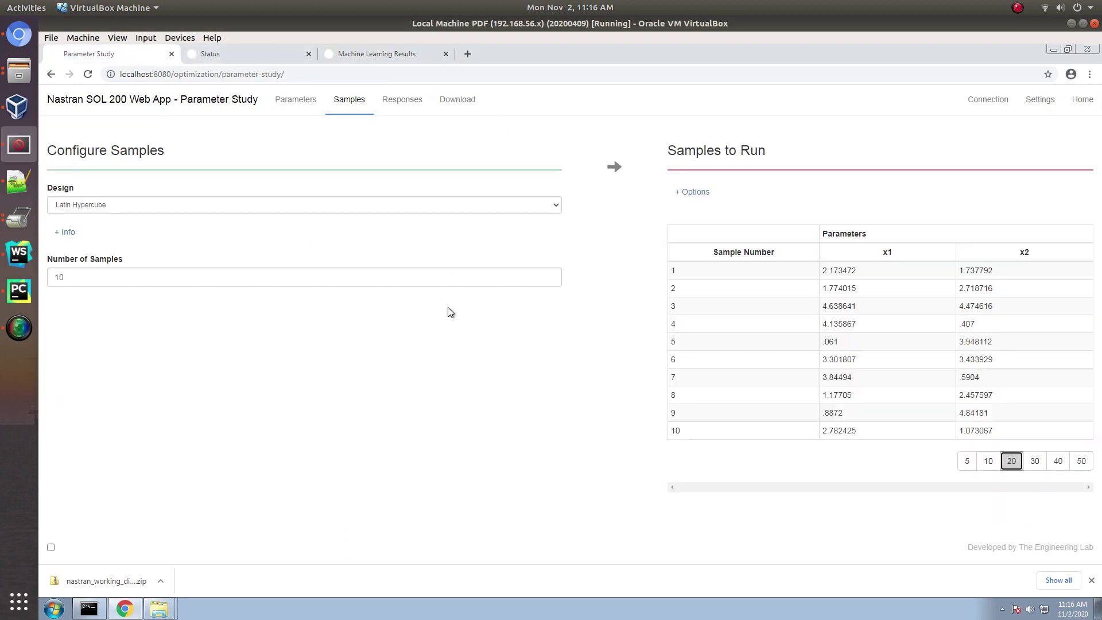
left_click(1012, 6)
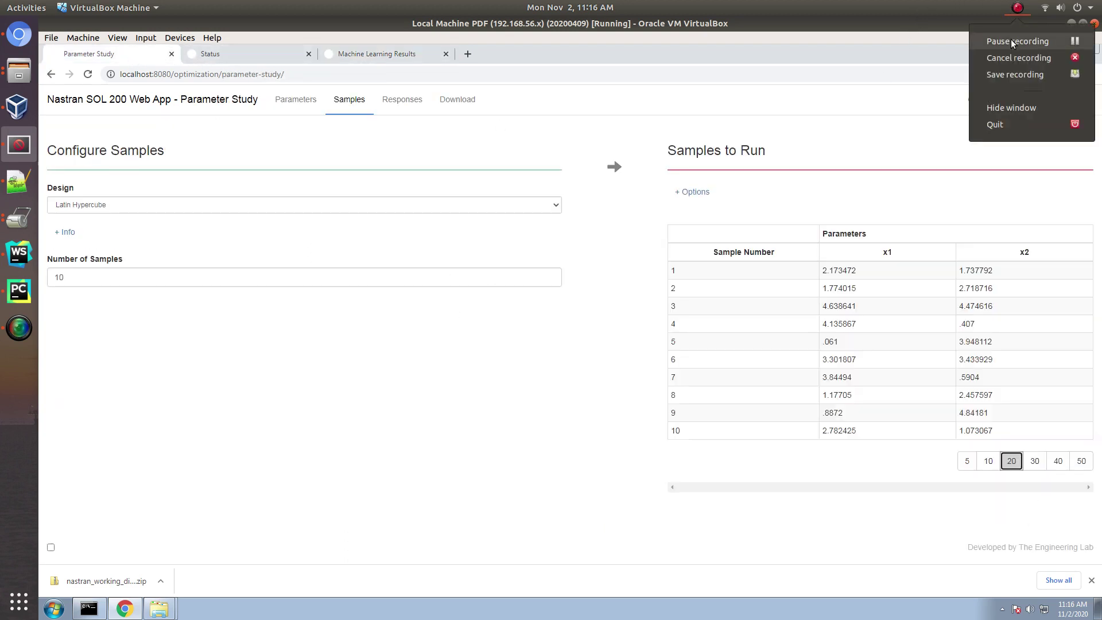